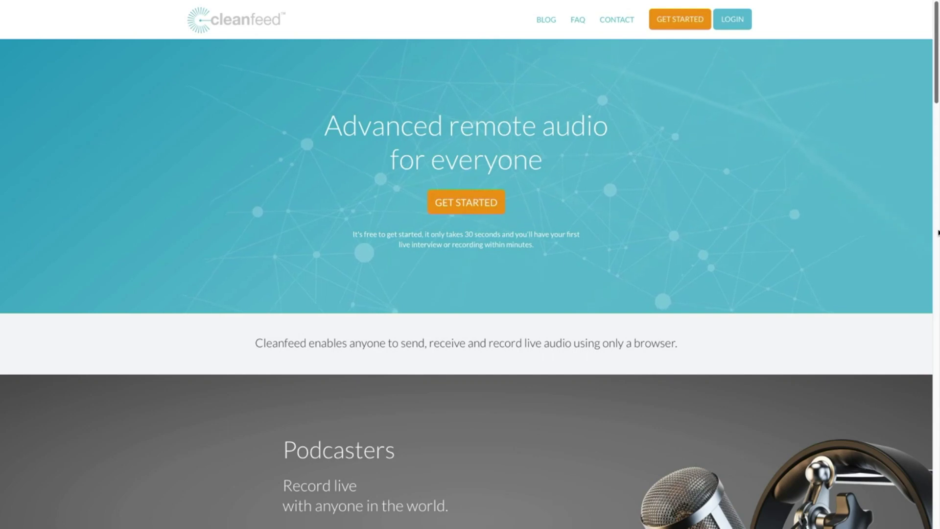
# Sign in to Cleanfeed with the account username and password, and let Chrome save the login.
pyautogui.click(738, 24)
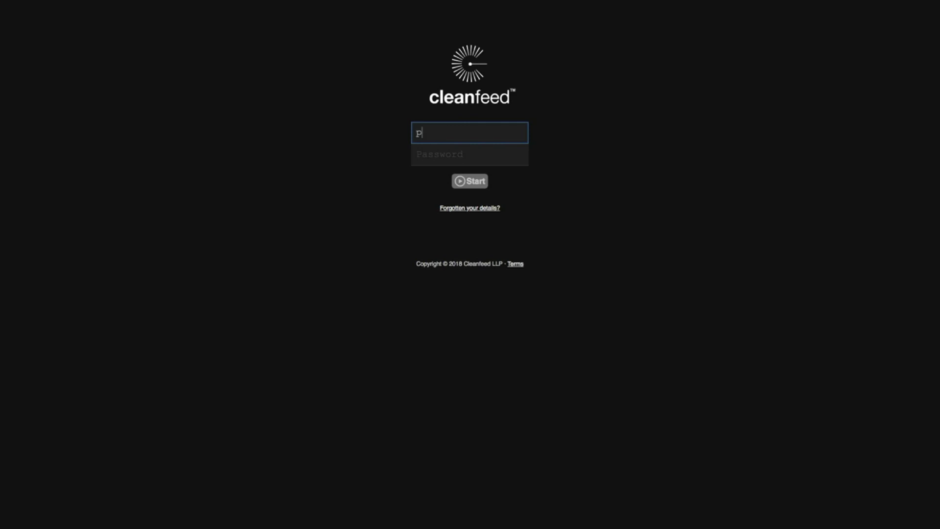
pyautogui.write('podpeak')
pyautogui.press('Tab')
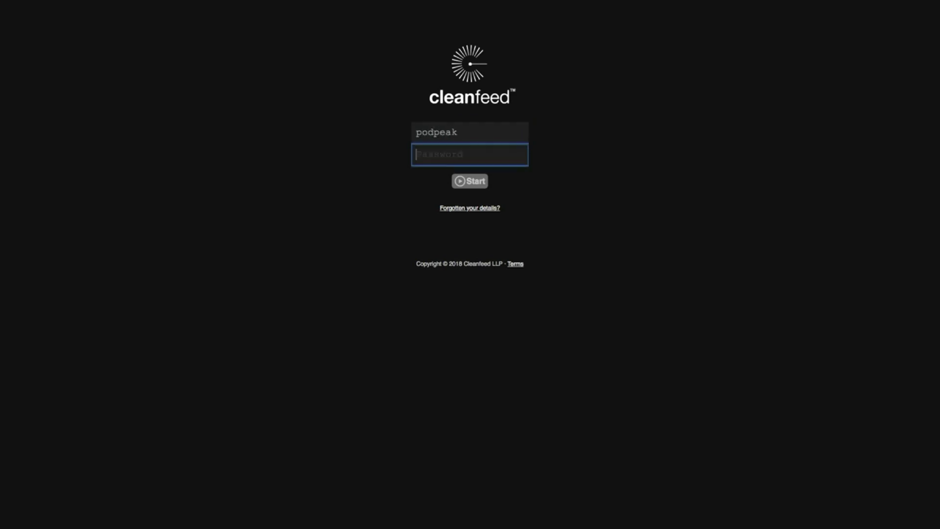
pyautogui.write('*******')
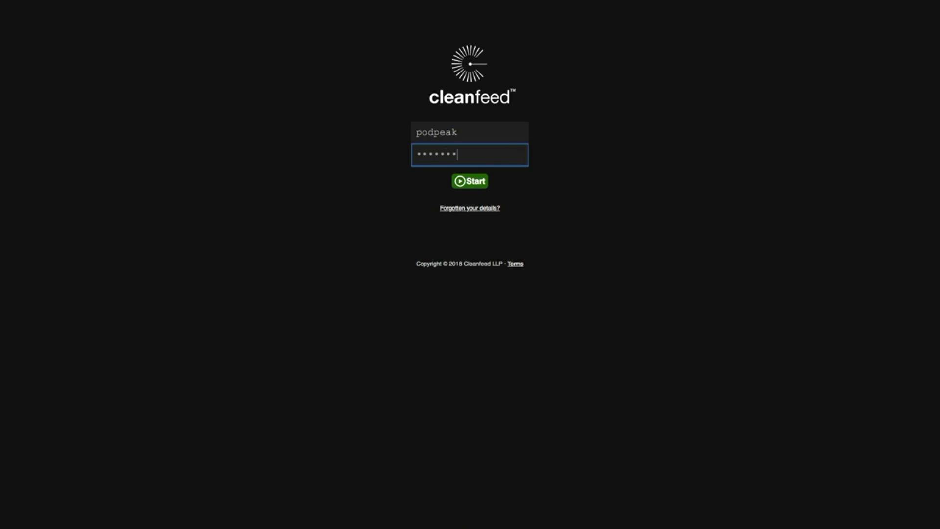
pyautogui.write('****')
pyautogui.press('Return')
pyautogui.click(892, 68)
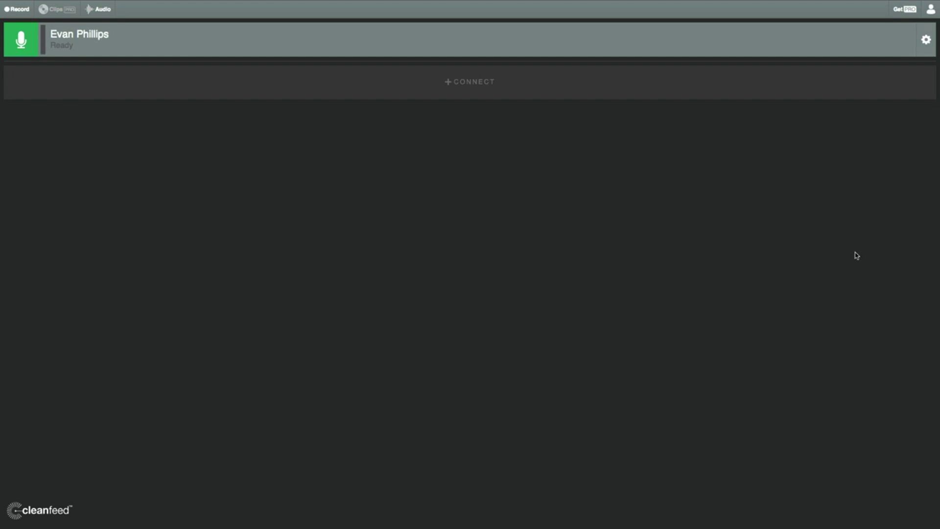
pyautogui.click(96, 10)
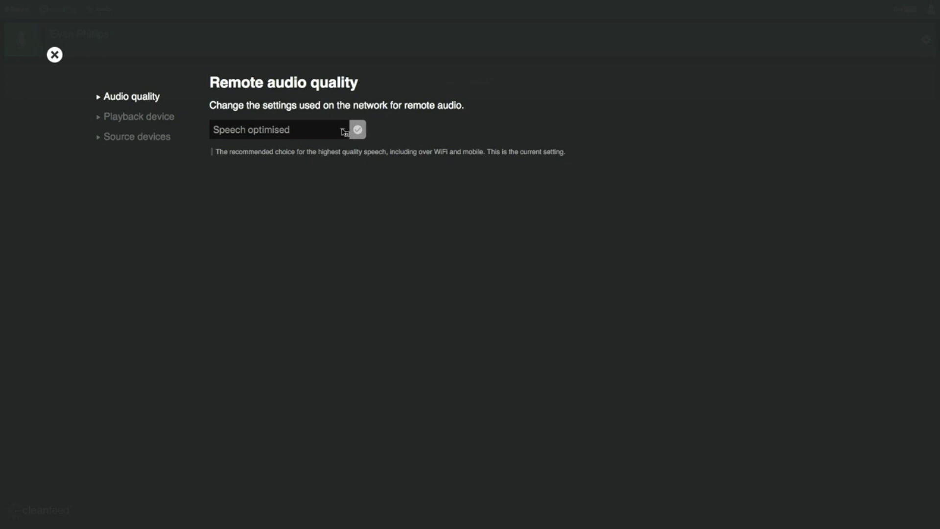
pyautogui.click(343, 131)
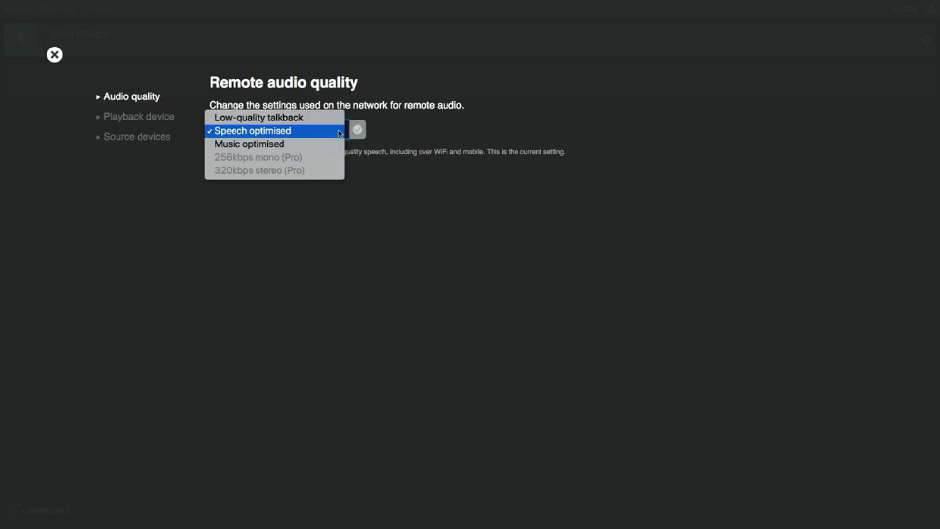
pyautogui.click(435, 140)
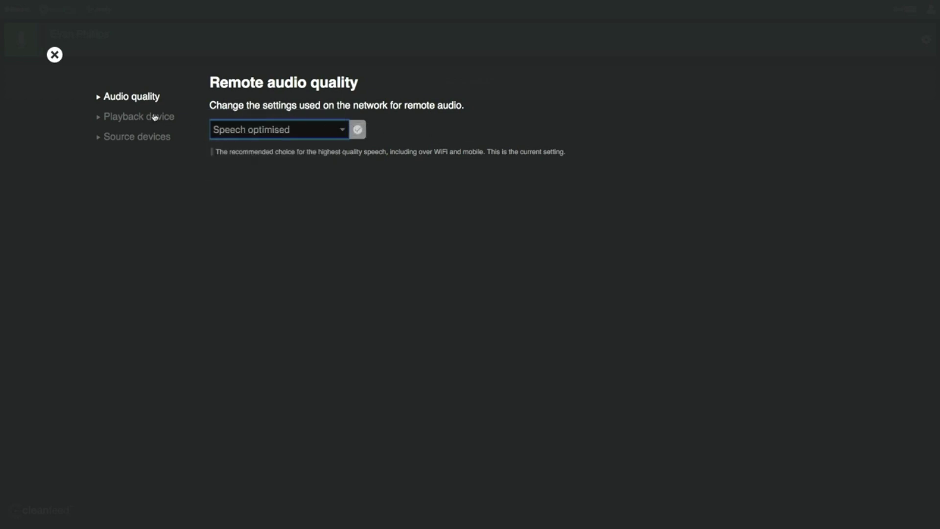
pyautogui.click(124, 117)
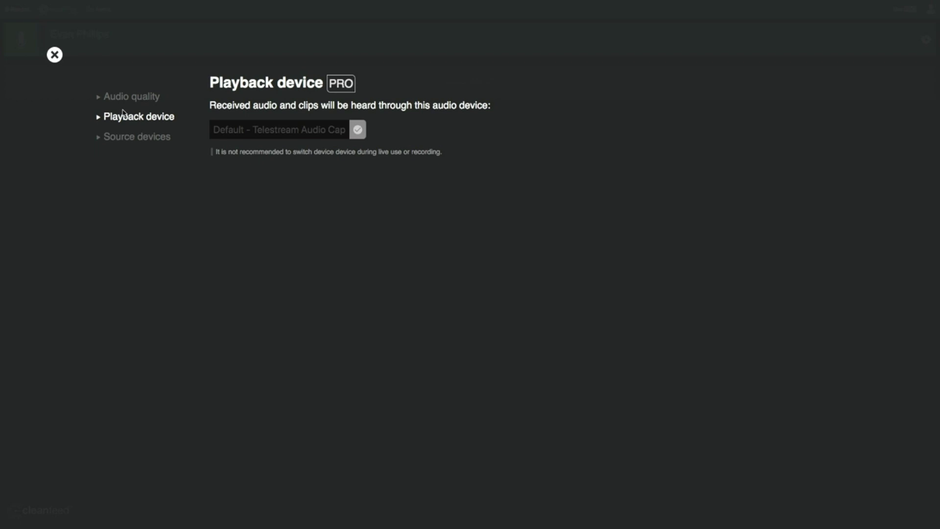
pyautogui.click(54, 54)
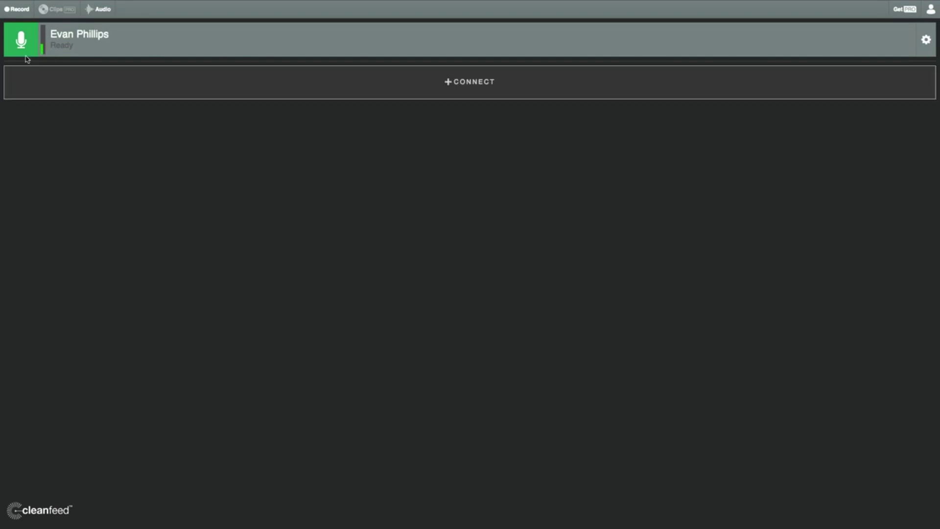
# Start a recording named 'Pod Peak Test' with Separate tracks selected.
pyautogui.click(19, 10)
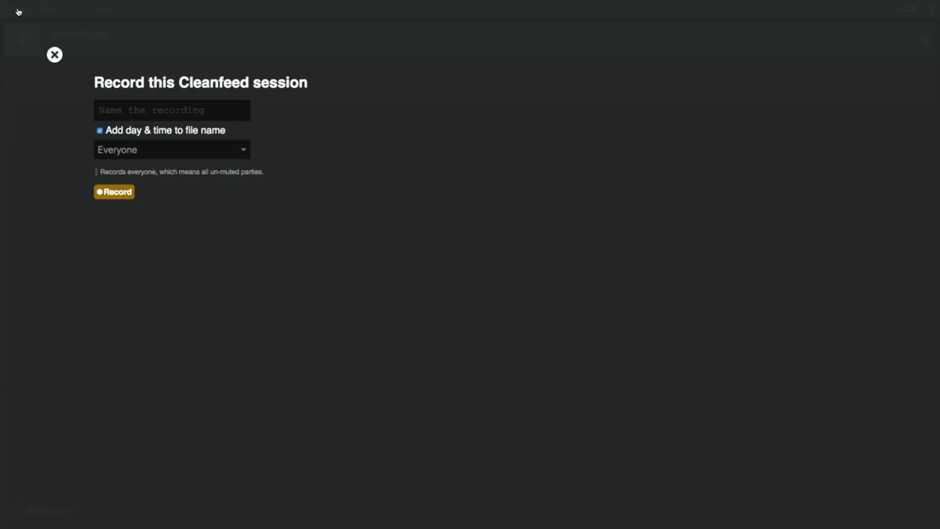
pyautogui.click(144, 111)
pyautogui.write('Pod Peak t')
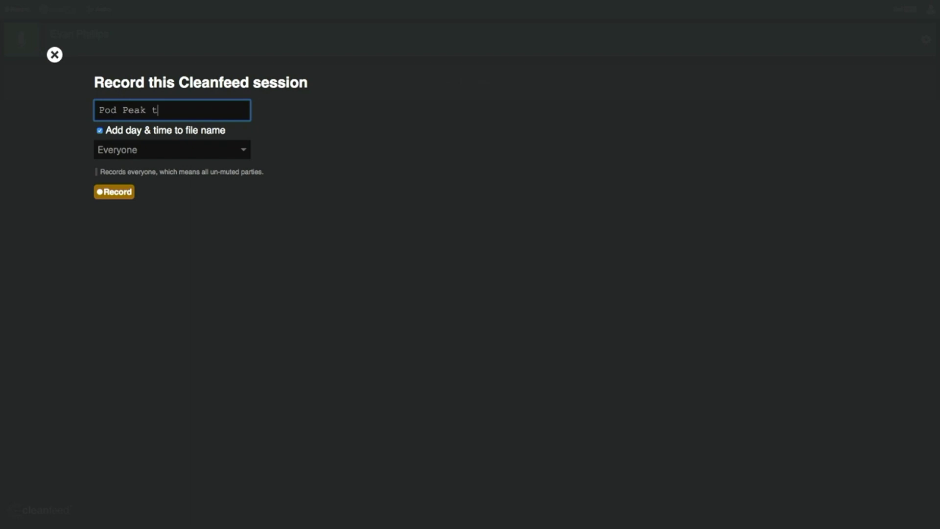
pyautogui.press('BackSpace')
pyautogui.write('Test')
pyautogui.click(214, 155)
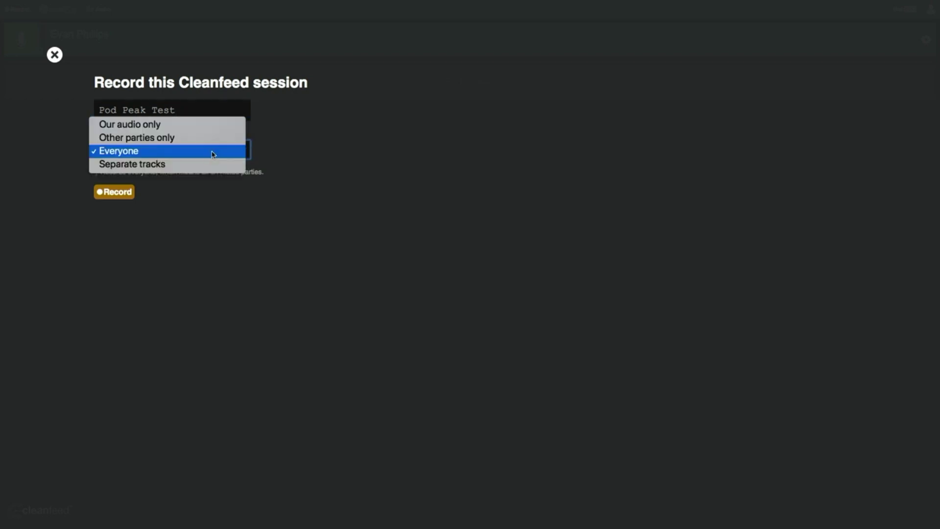
pyautogui.click(211, 165)
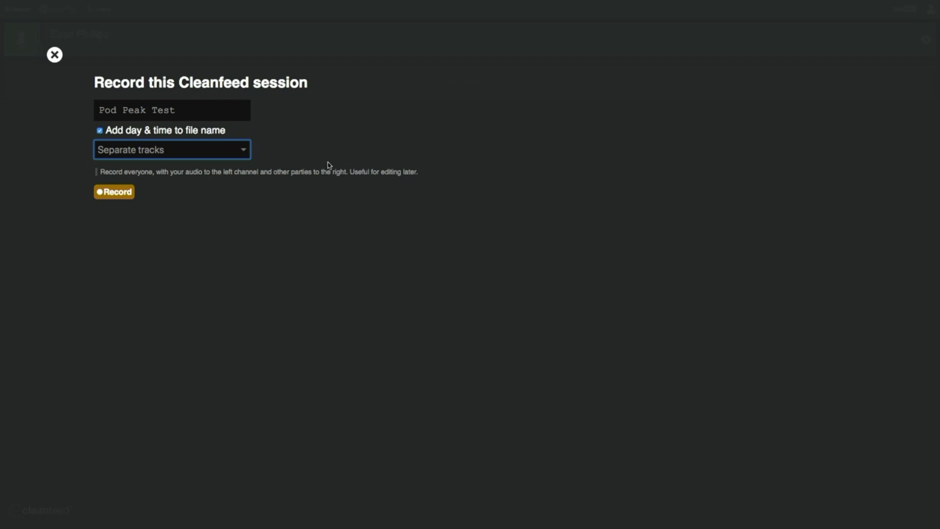
pyautogui.click(113, 194)
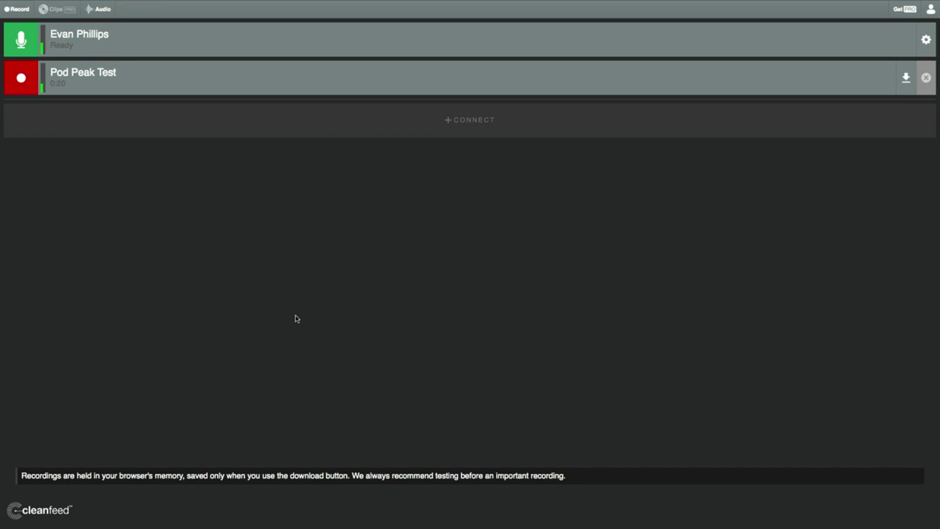
pyautogui.click(473, 127)
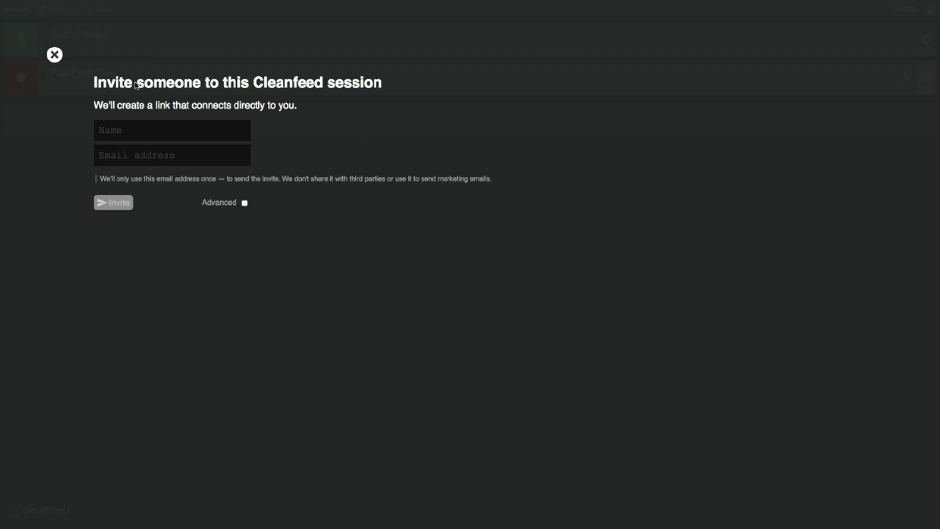
pyautogui.click(55, 55)
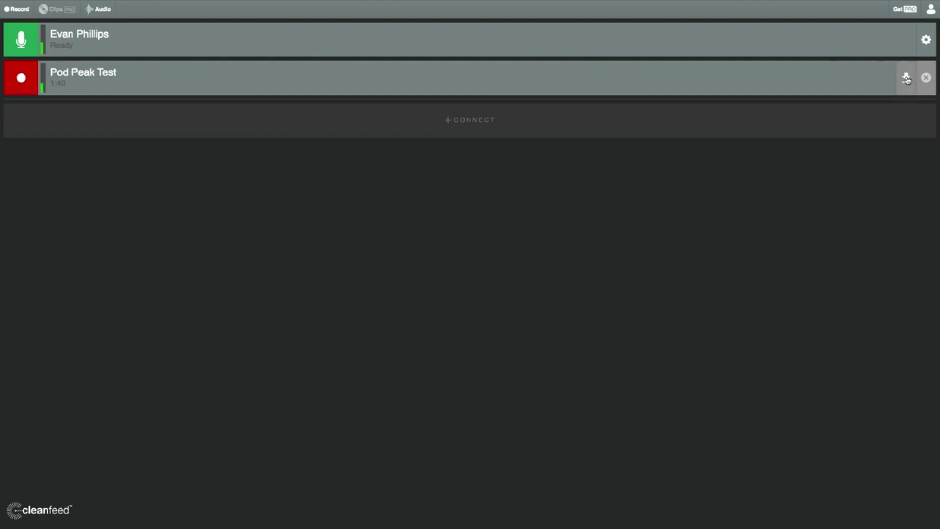
# Download the in-progress Pod Peak Test recording as a .wav from its recording row.
pyautogui.click(906, 78)
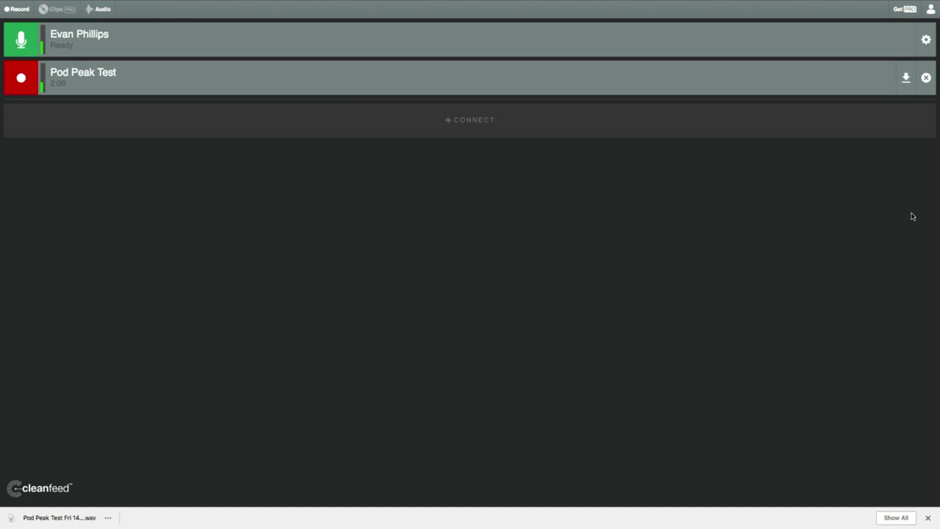
# Download the 2:12 Pod Peak Test recording again as a second .wav file.
pyautogui.click(907, 81)
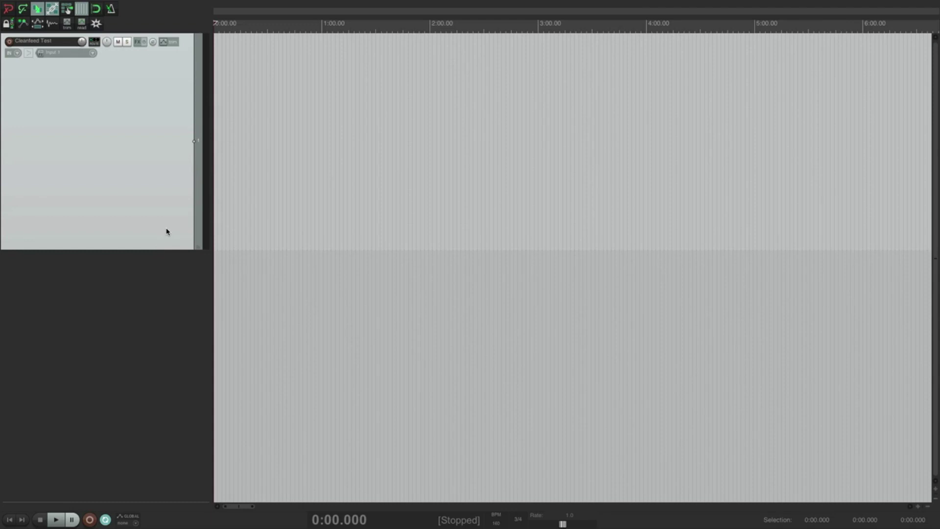
# Zoom the REAPER timeline in and return to the project start to view the Cleanfeed Test clip.
pyautogui.press('=')
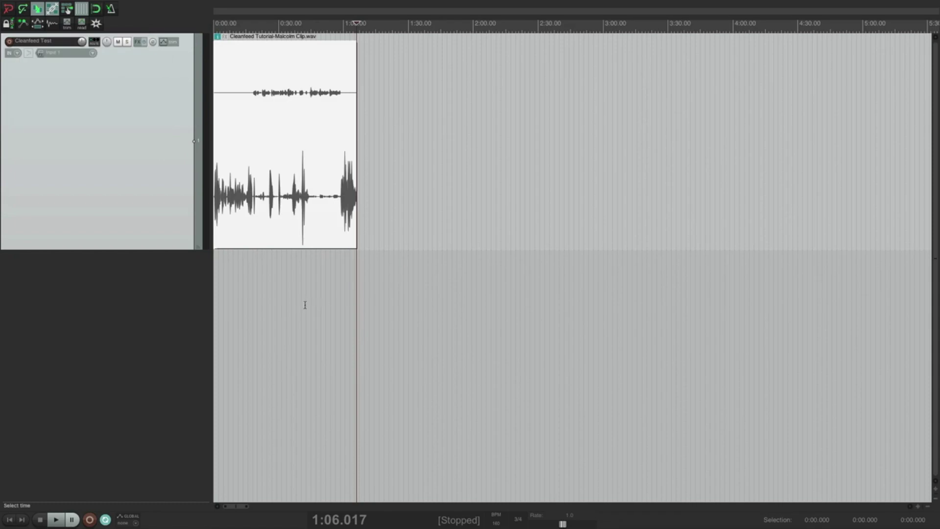
pyautogui.press('Home')
pyautogui.scroll(6, 246, 289)
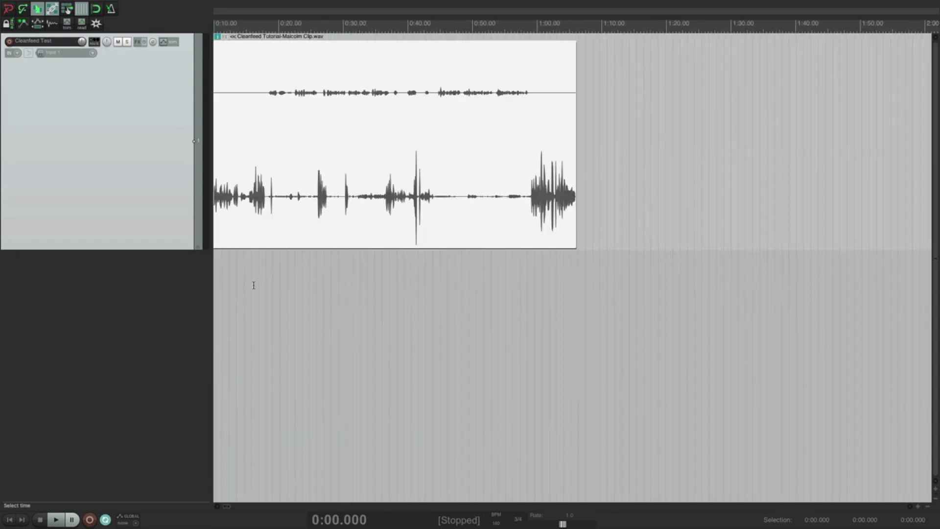
pyautogui.scroll(2, 268, 284)
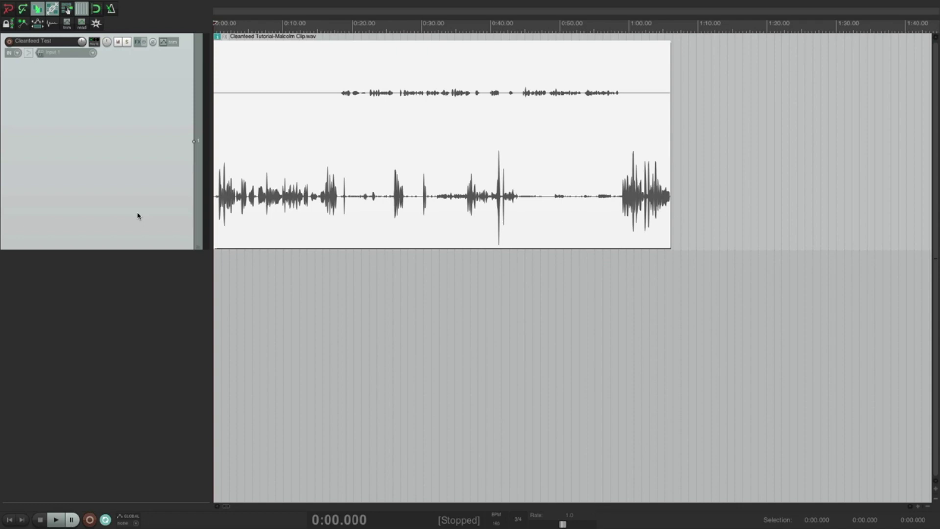
# Duplicate the Cleanfeed Test track with its clip and rename the first track Evan.
pyautogui.hotkey('ctrl', 'shift', 'd')
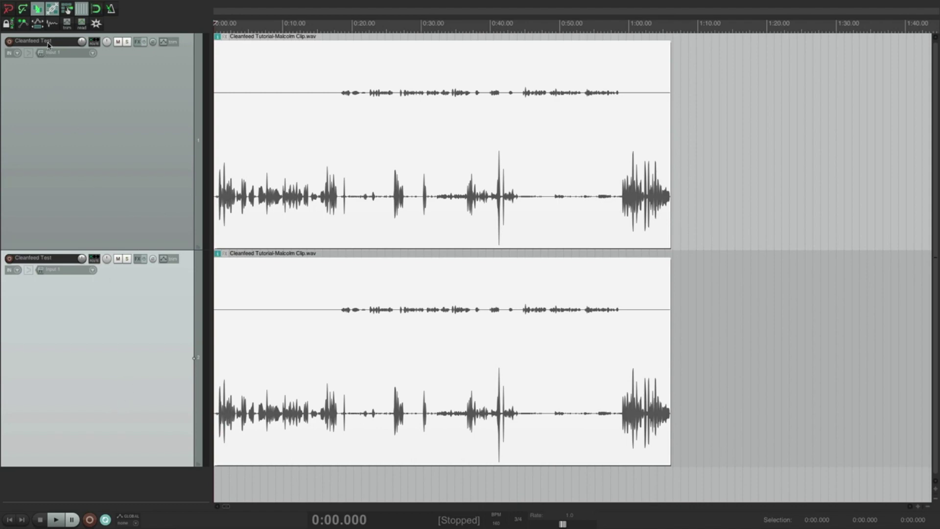
pyautogui.doubleClick(51, 43)
pyautogui.write('Evan')
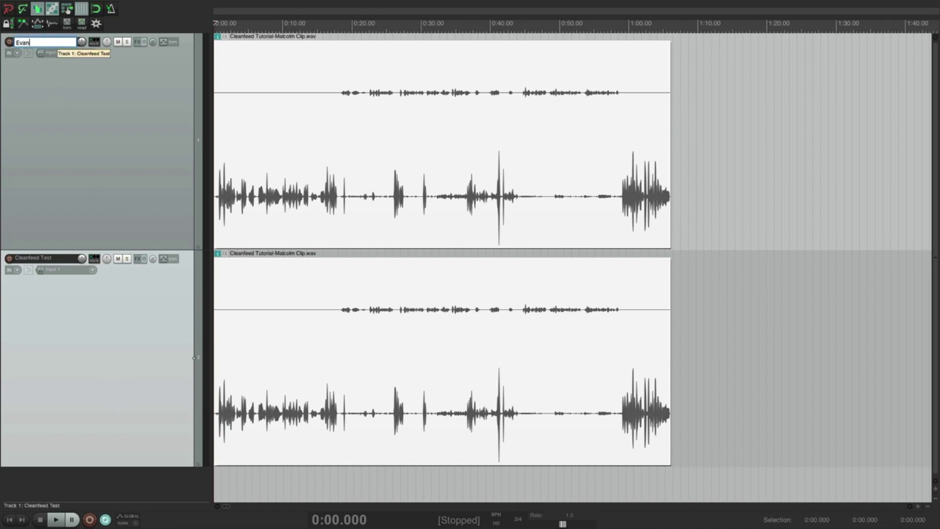
pyautogui.press('Return')
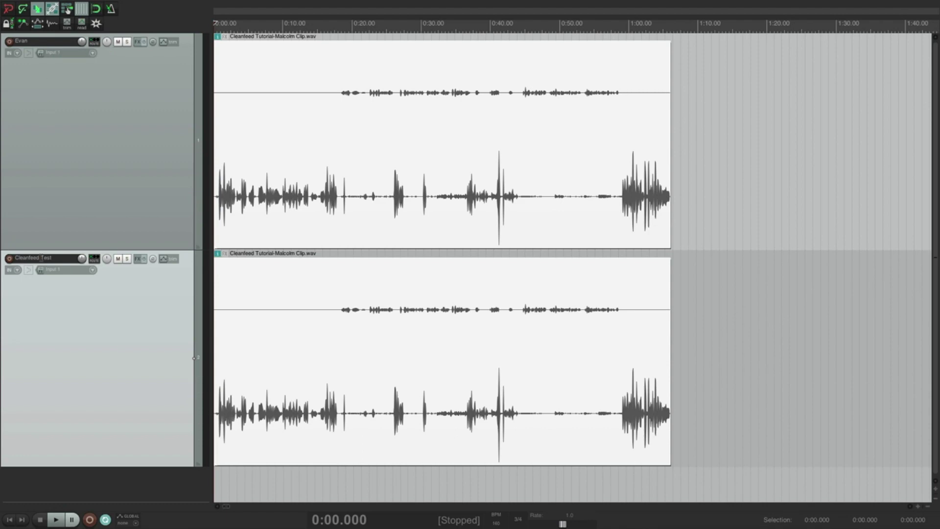
pyautogui.doubleClick(42, 258)
# Name the second track Interviewee and set the Evan clip's take channel mode to Mono (left).
pyautogui.write('Interviewee')
pyautogui.click(251, 157)
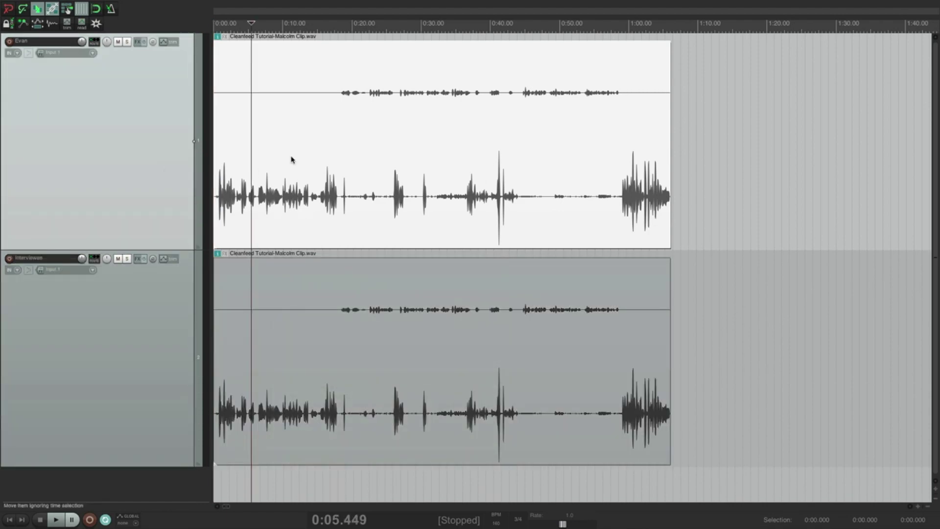
pyautogui.rightClick(291, 160)
pyautogui.moveTo(364, 163)
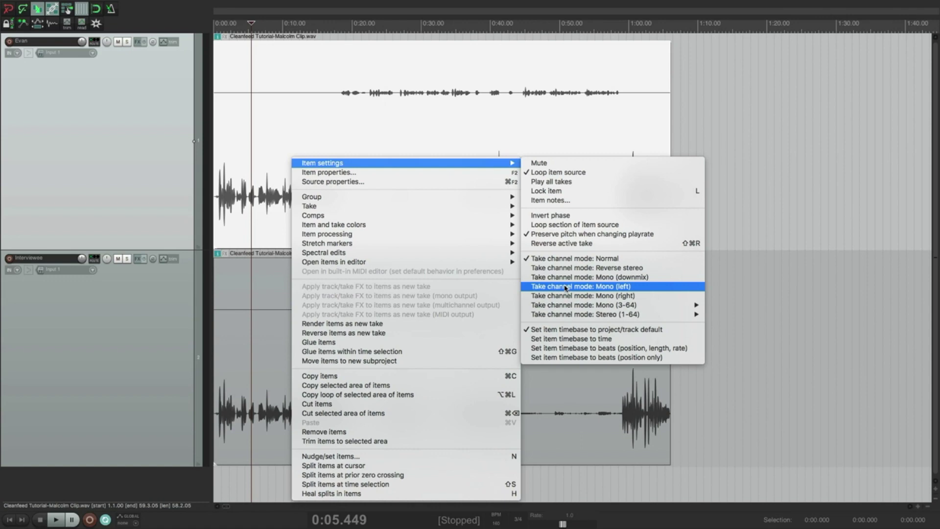
pyautogui.click(566, 287)
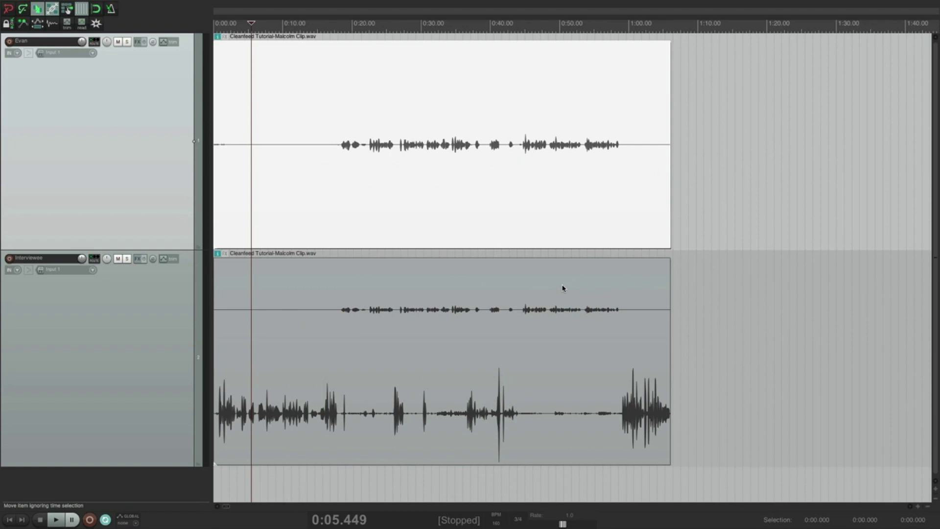
# Set the Interviewee clip's take channel mode to Mono (right) via Item settings.
pyautogui.click(350, 337)
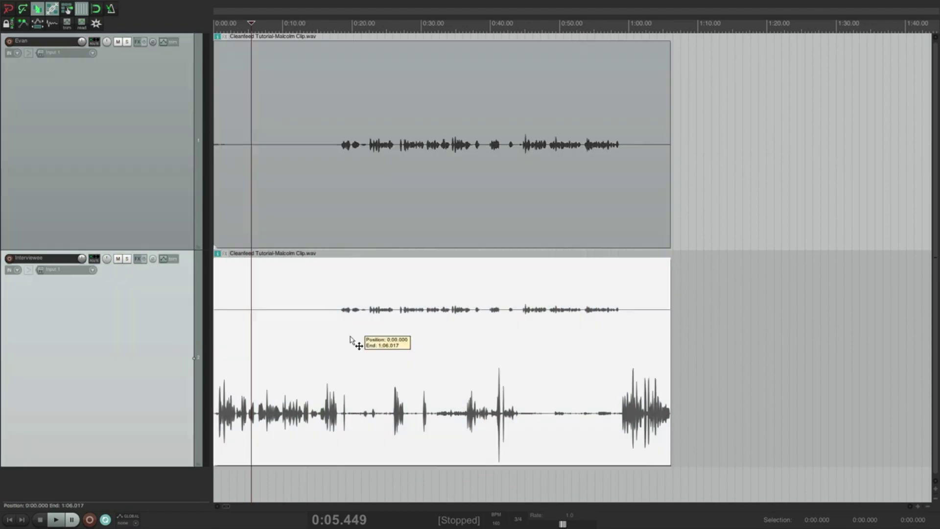
pyautogui.rightClick(347, 371)
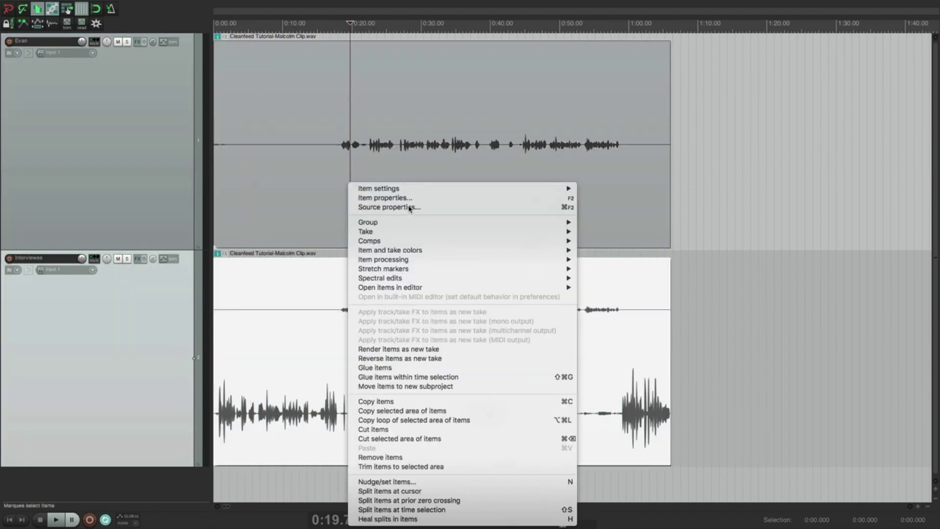
pyautogui.moveTo(451, 189)
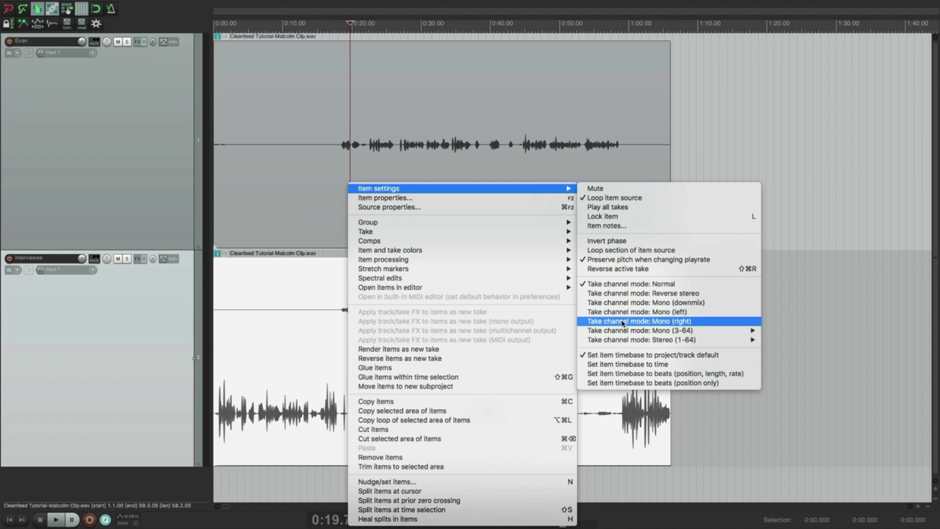
pyautogui.click(623, 321)
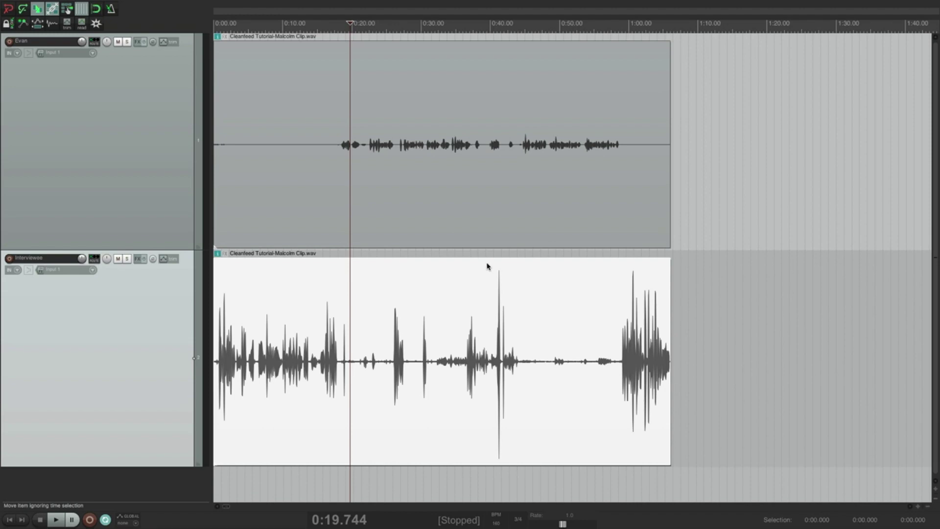
# Lower the Interviewee clip's volume handle to -4.12 dB and move the play position to about 0:04.
pyautogui.moveTo(486, 258); pyautogui.dragTo(489, 336)
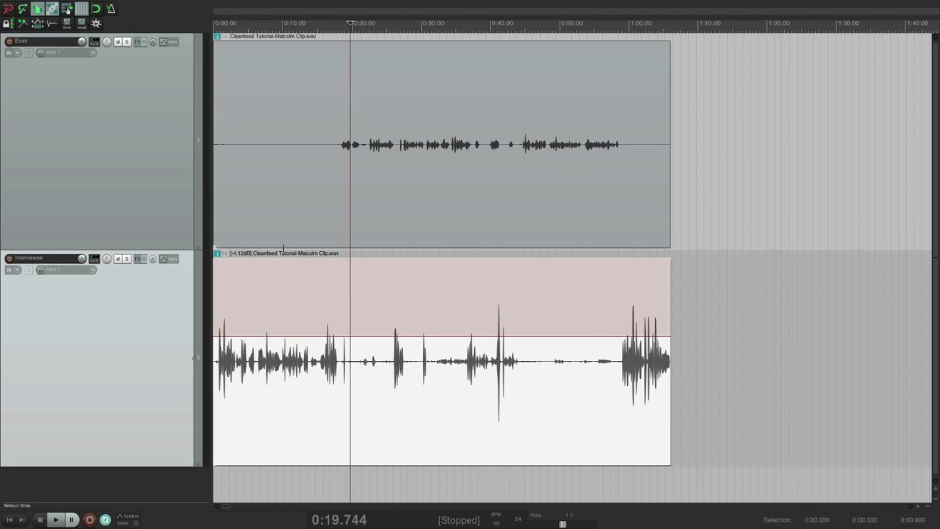
pyautogui.click(242, 26)
pyautogui.scroll(3, 248, 45)
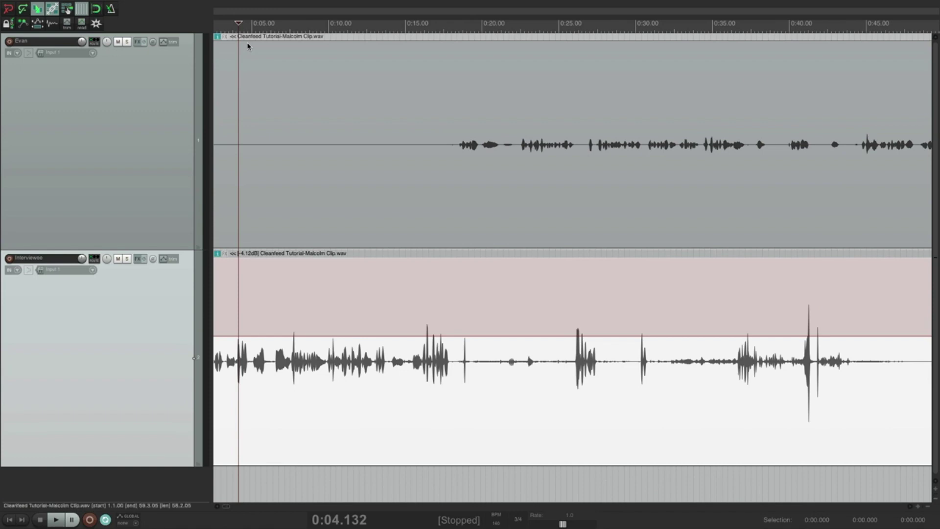
pyautogui.scroll(2, 247, 46)
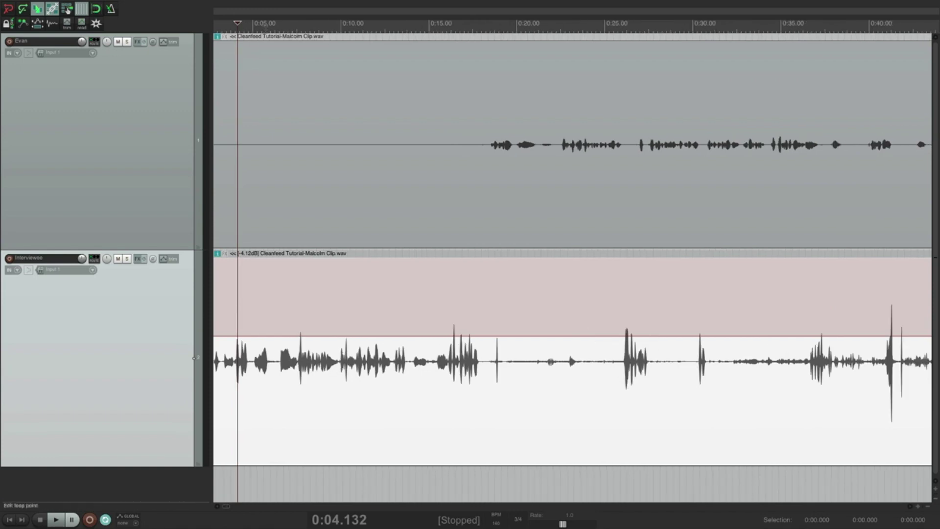
pyautogui.click(265, 24)
pyautogui.click(273, 24)
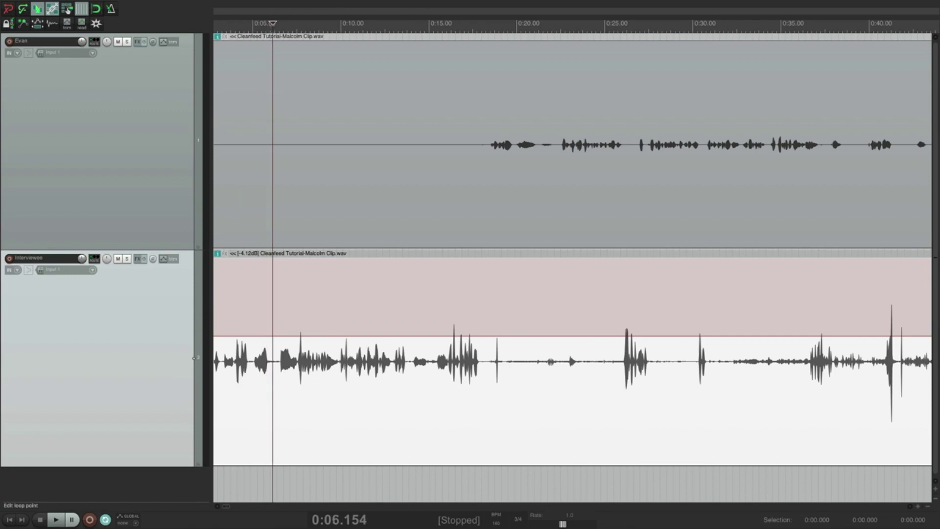
pyautogui.press('space')
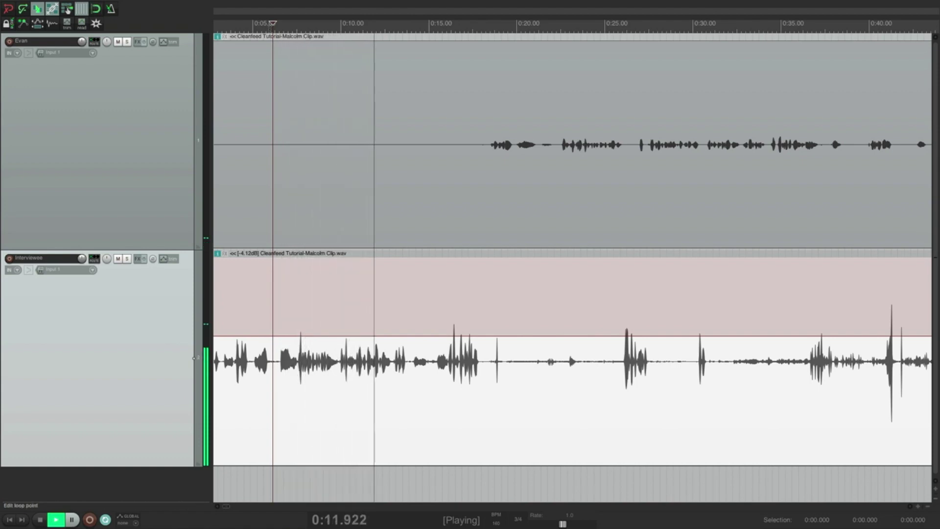
pyautogui.press('space')
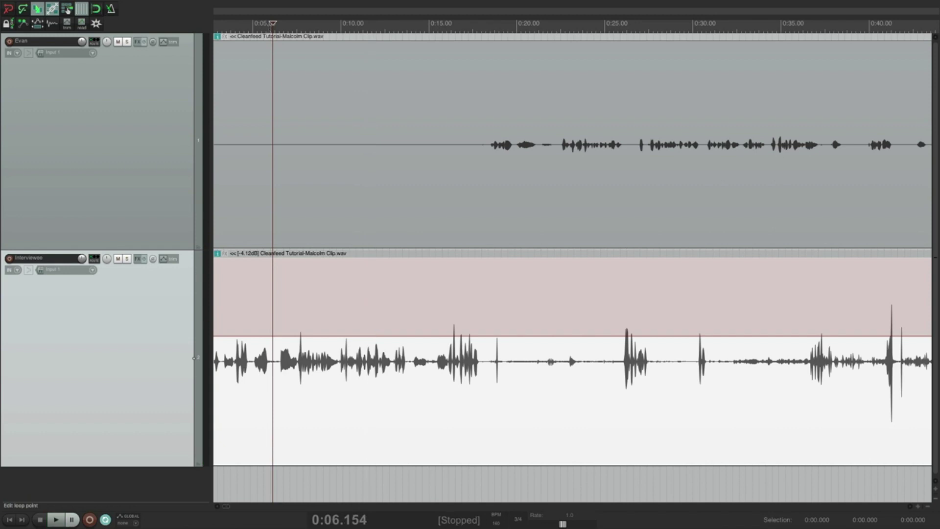
pyautogui.click(127, 42)
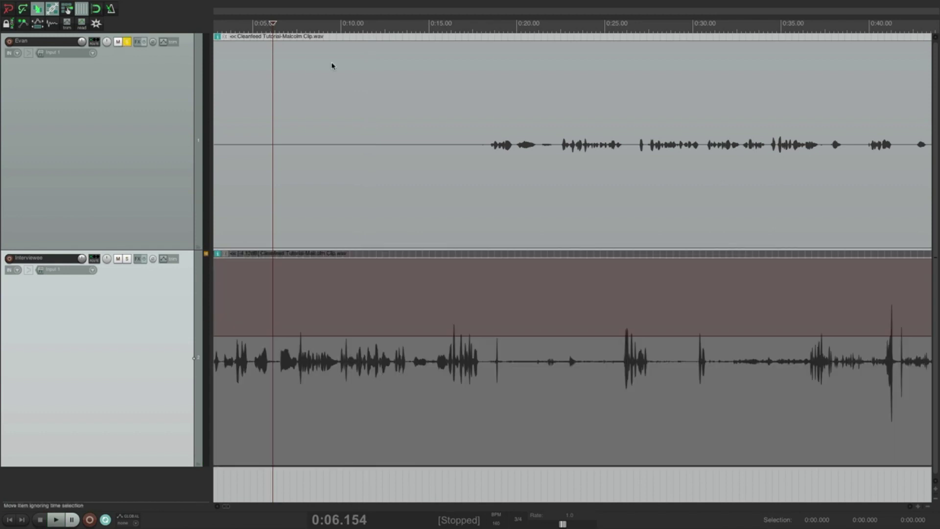
pyautogui.click(551, 49)
pyautogui.press('space')
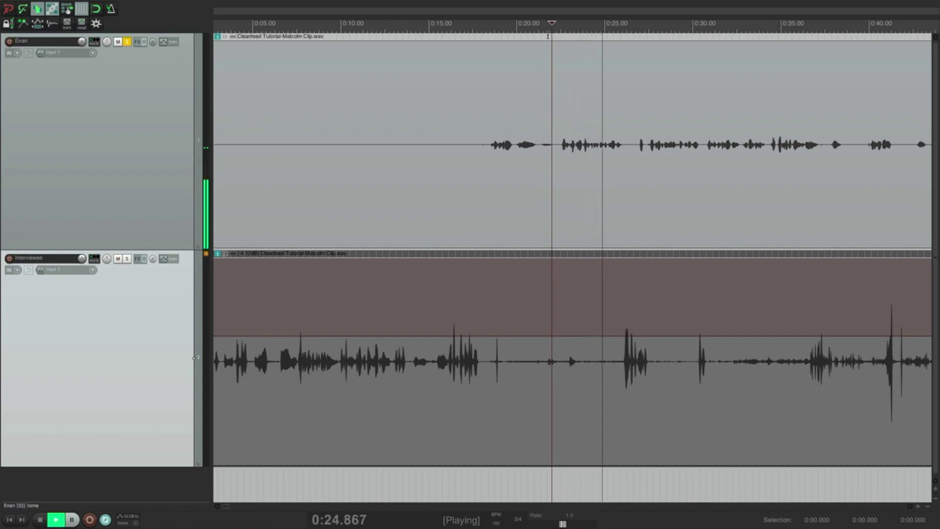
pyautogui.press('space')
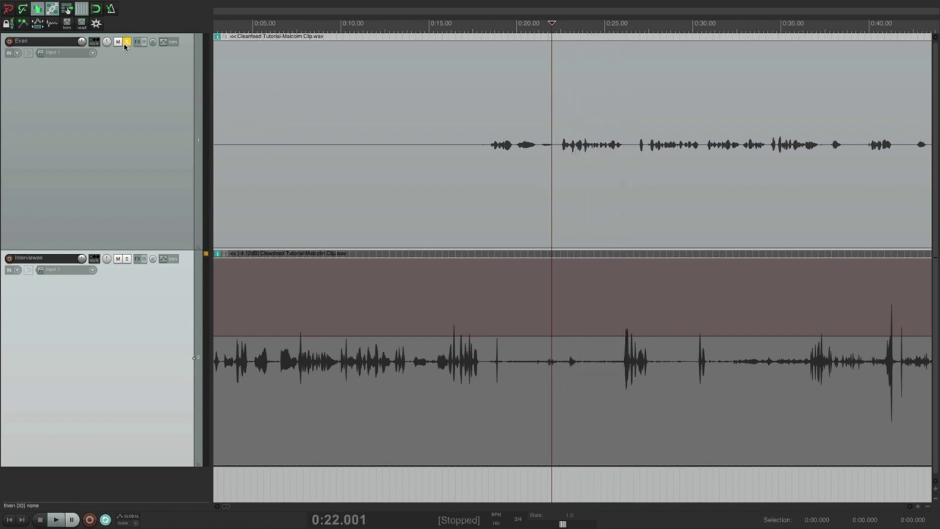
pyautogui.click(127, 43)
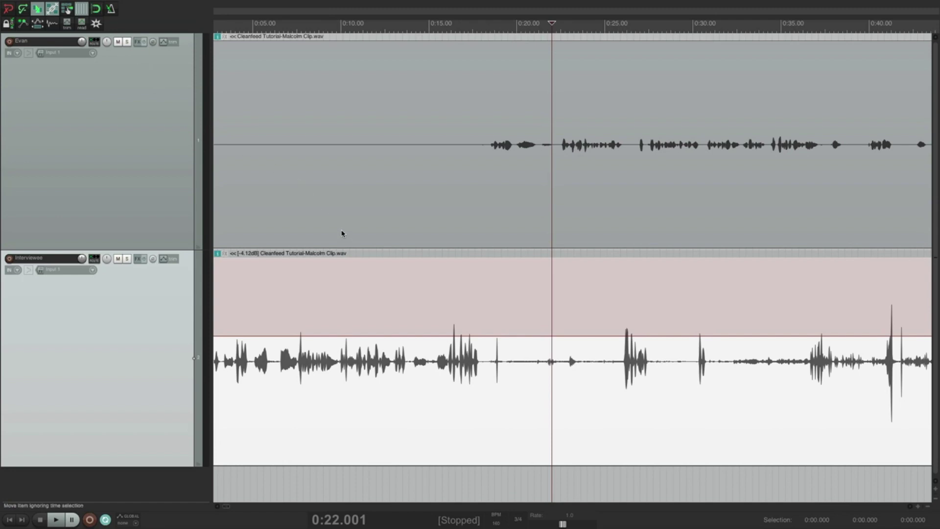
# Split both clips at about 0:11 and 0:17 and delete the middle section.
pyautogui.click(340, 198)
pyautogui.keyDown('ctrl'); pyautogui.click(335, 358); pyautogui.keyUp('ctrl')
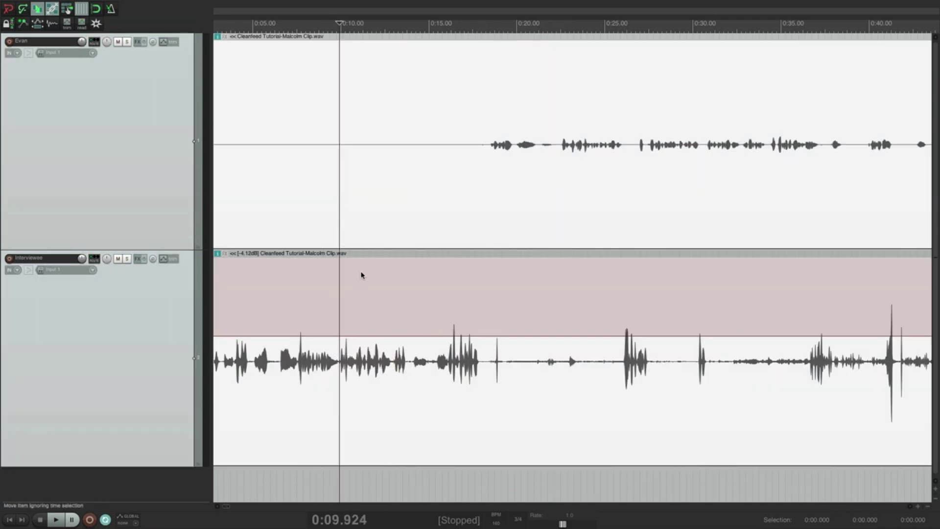
pyautogui.press('s')
pyautogui.click(457, 196)
pyautogui.keyDown('ctrl'); pyautogui.click(464, 414); pyautogui.keyUp('ctrl')
pyautogui.press('s')
pyautogui.click(400, 189)
pyautogui.press('s')
pyautogui.press('Delete')
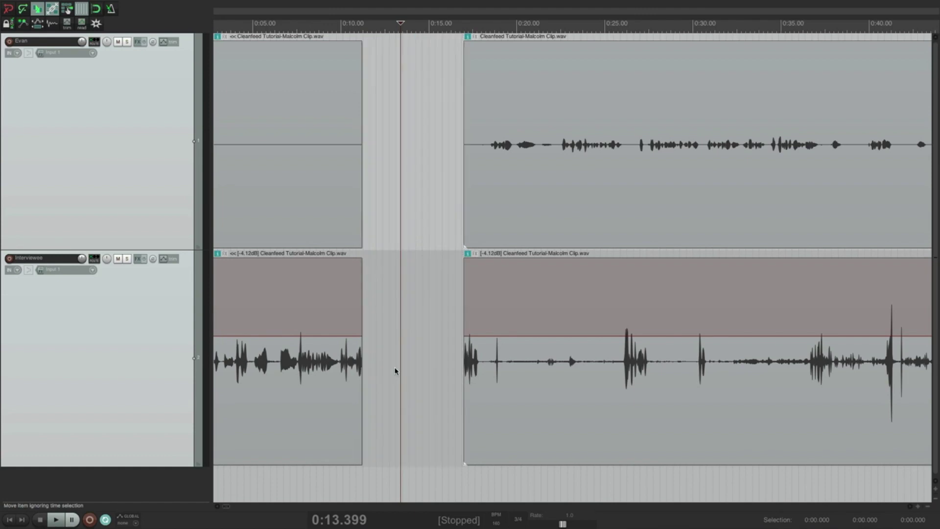
# Slide both later clips left to close the gap, then undo the move.
pyautogui.moveTo(582, 120); pyautogui.dragTo(541, 210)
pyautogui.keyDown('ctrl'); pyautogui.click(553, 311); pyautogui.keyUp('ctrl')
pyautogui.moveTo(554, 311); pyautogui.dragTo(457, 311)
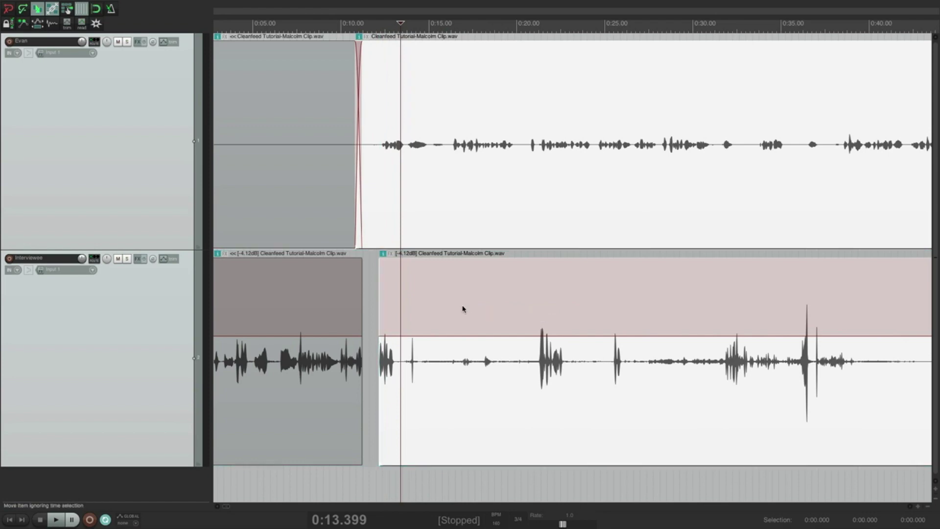
pyautogui.hotkey('ctrl', 'z')
pyautogui.hotkey('ctrl', 'z')
pyautogui.scroll(-3, 462, 306)
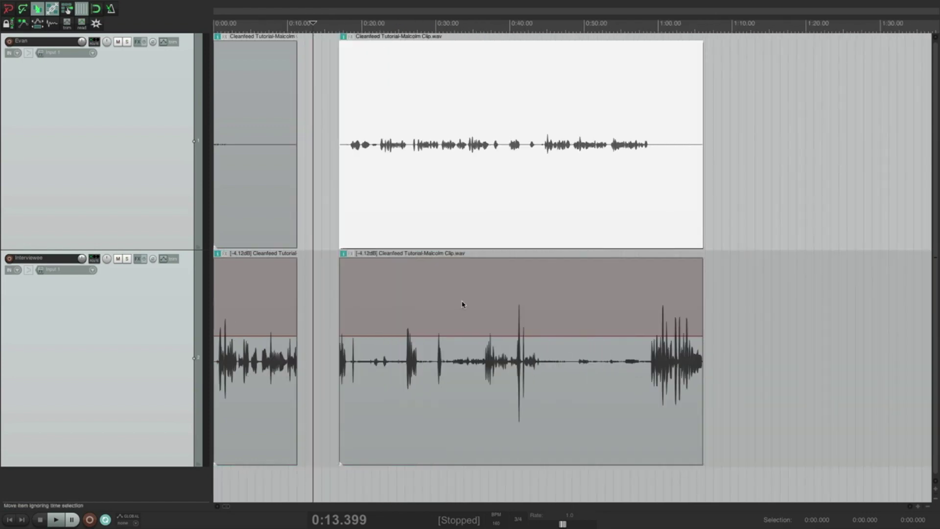